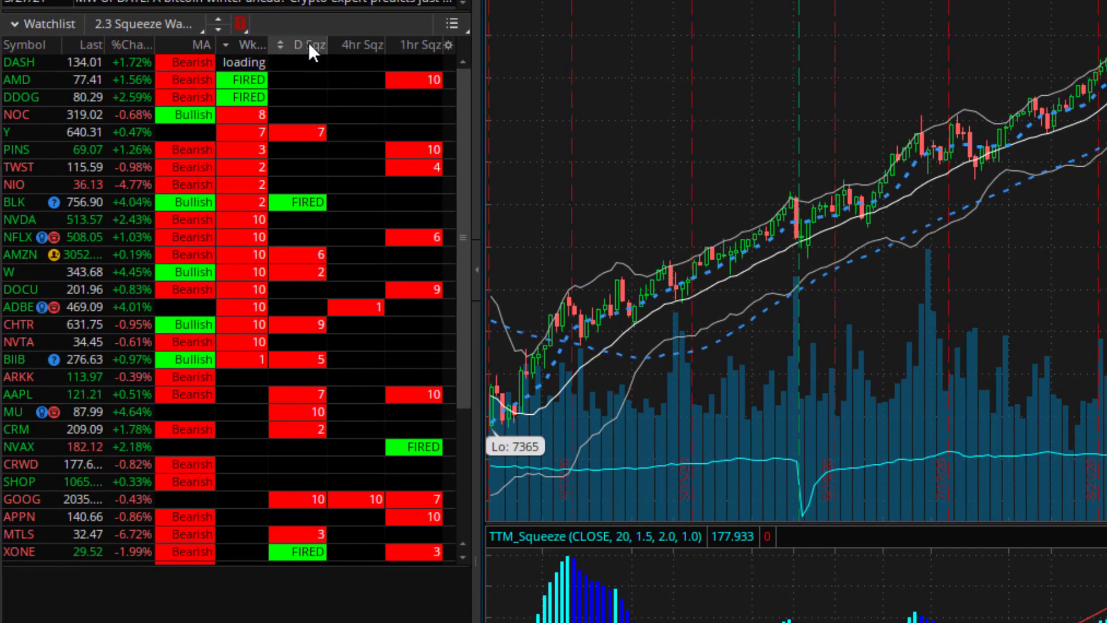
- Sort the watchlist by D Sqz descending so FIRED rows lead, then chart CL, AMAT and GOOG
{"action": "left_click", "coordinate": [307, 48]}
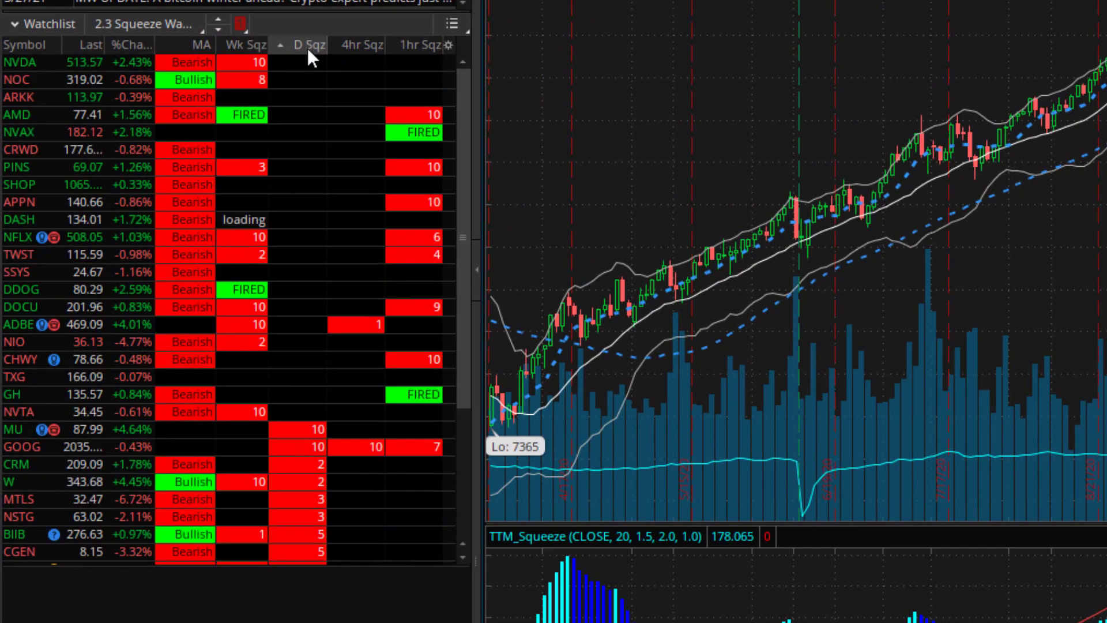
{"action": "left_click", "coordinate": [307, 44]}
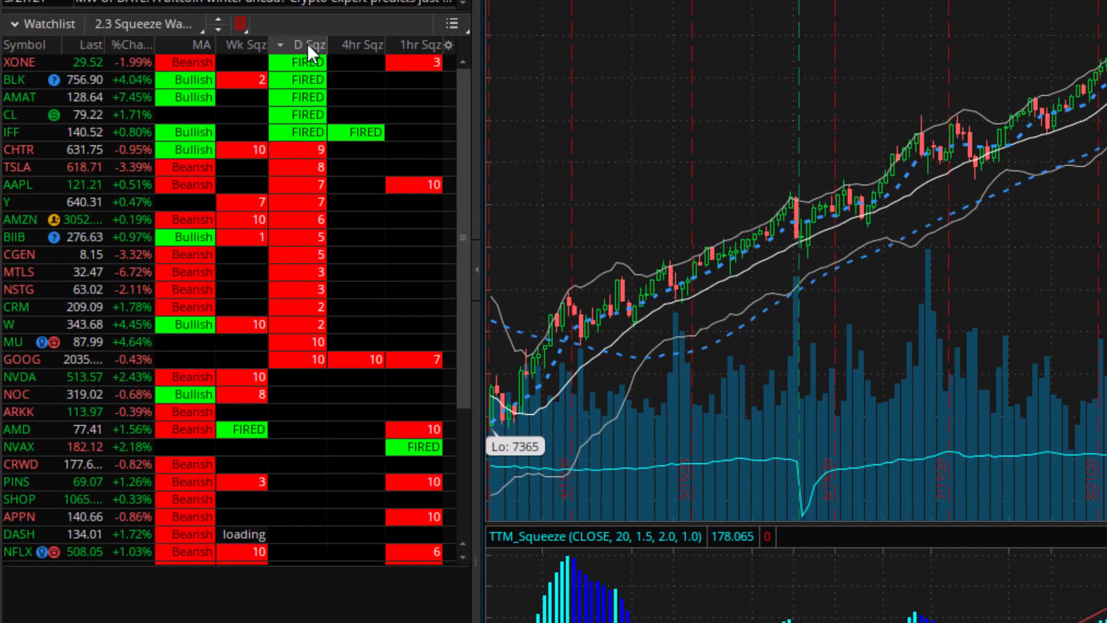
{"action": "left_click", "coordinate": [303, 111]}
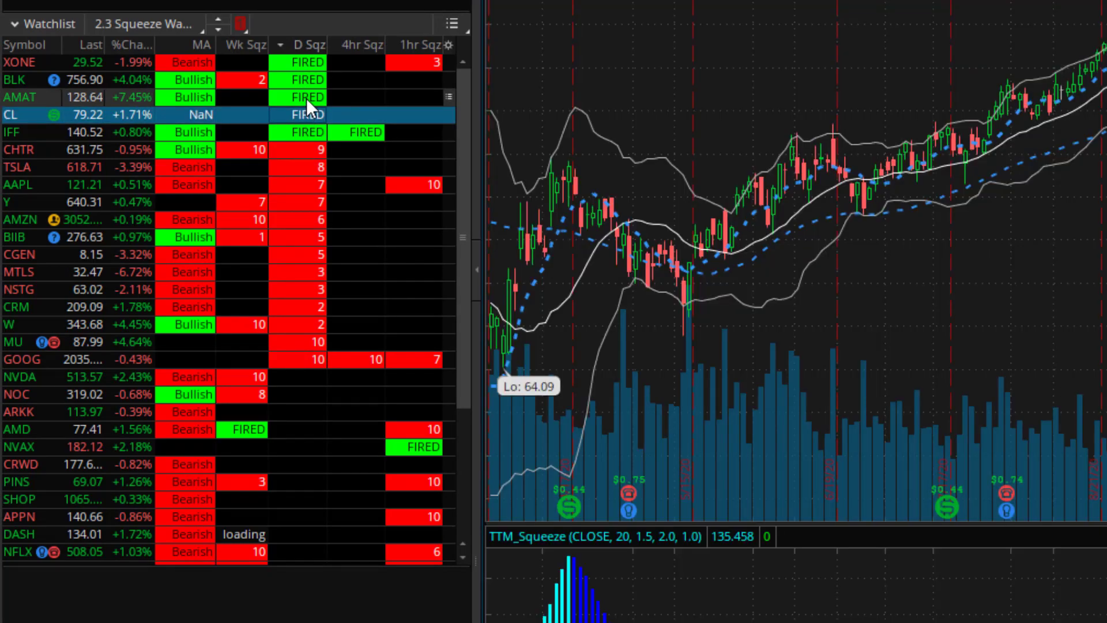
{"action": "left_click", "coordinate": [310, 98]}
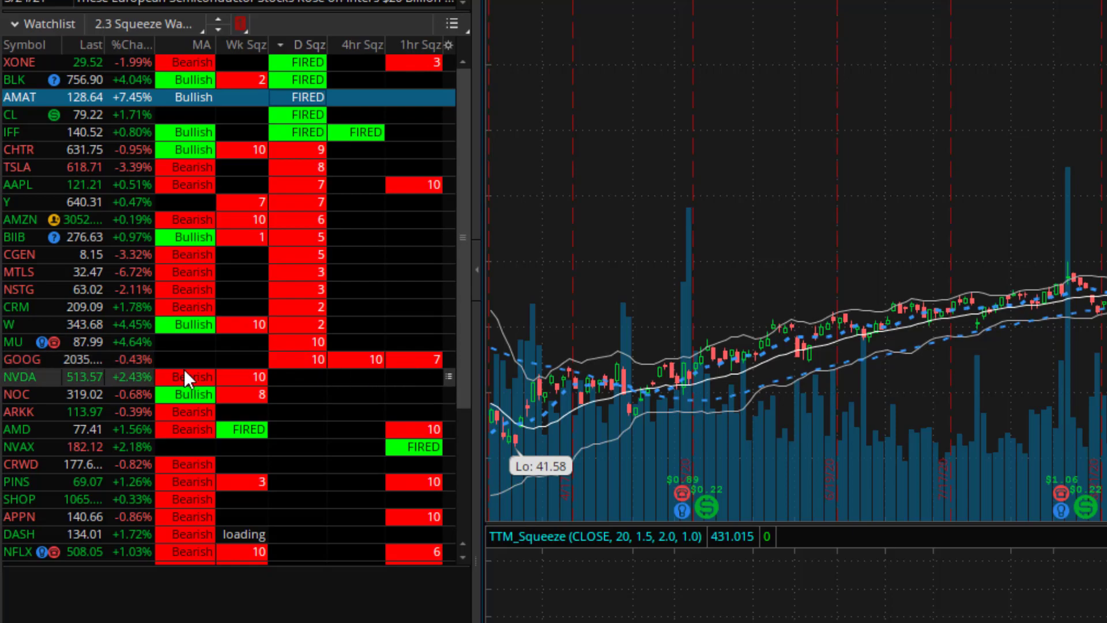
{"action": "left_click", "coordinate": [196, 357]}
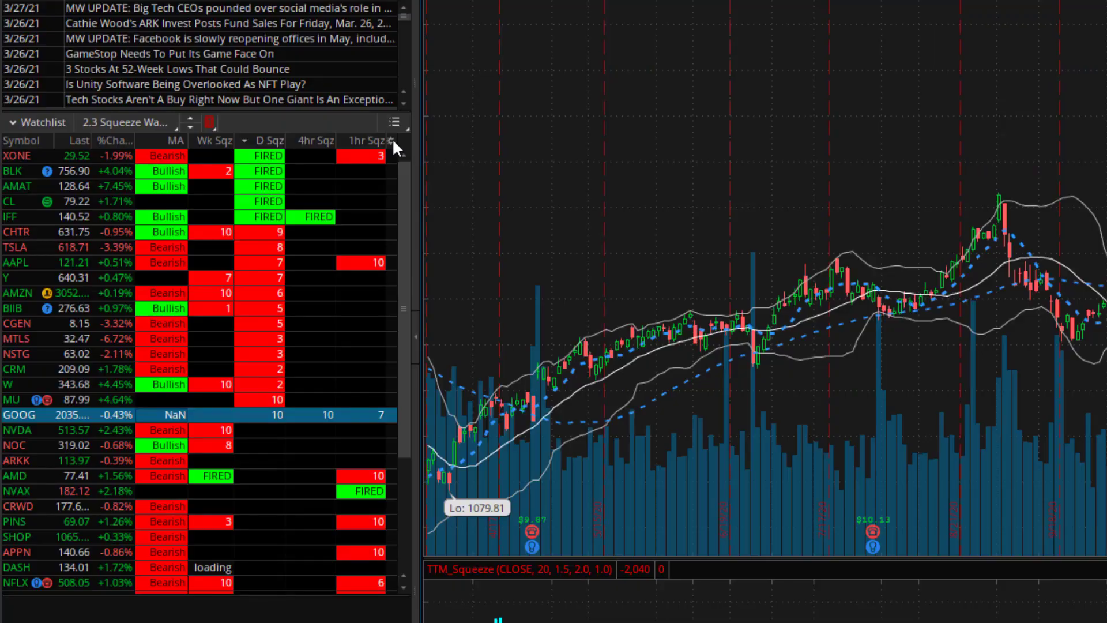
- Open the watchlist column customization and filter the available items by 'custom' to list Custom15–Custom19
{"action": "left_click", "coordinate": [392, 141]}
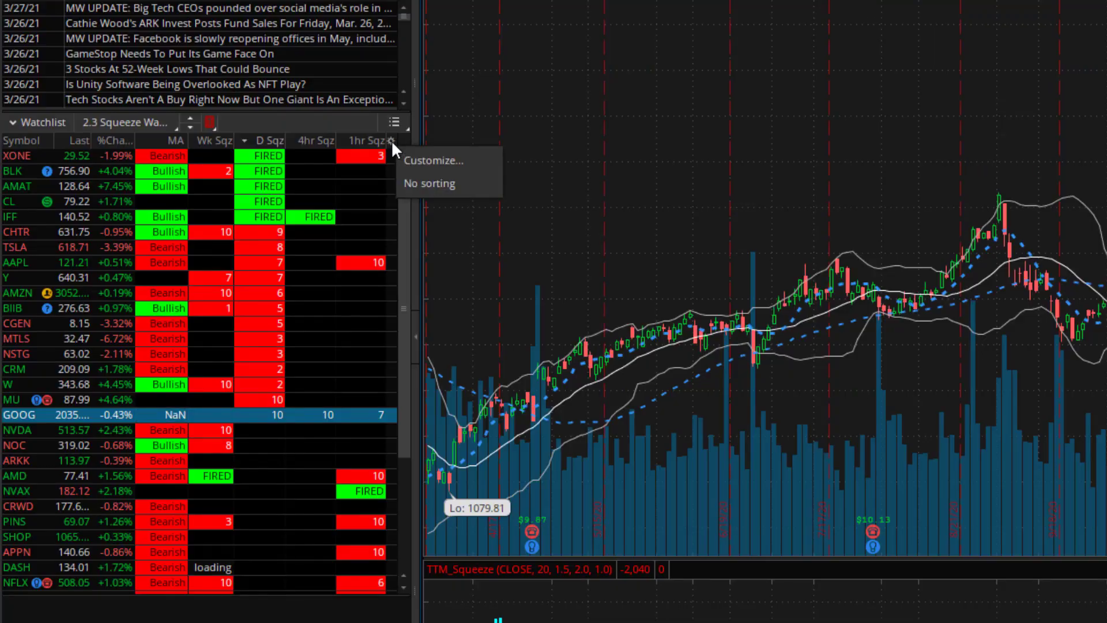
{"action": "left_click", "coordinate": [430, 159]}
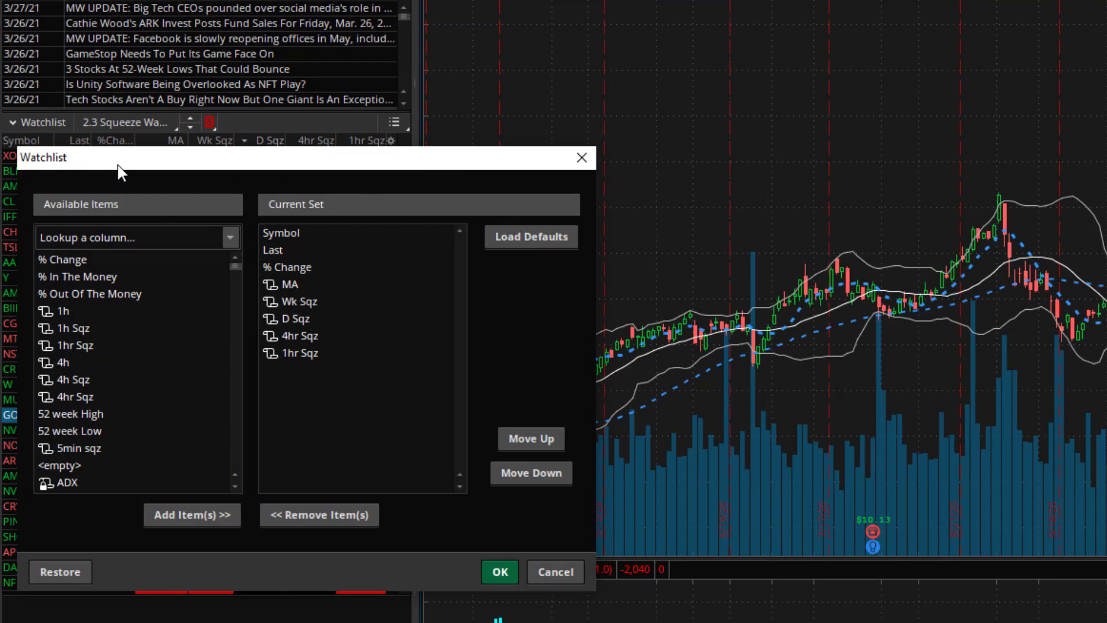
{"action": "left_click", "coordinate": [111, 241]}
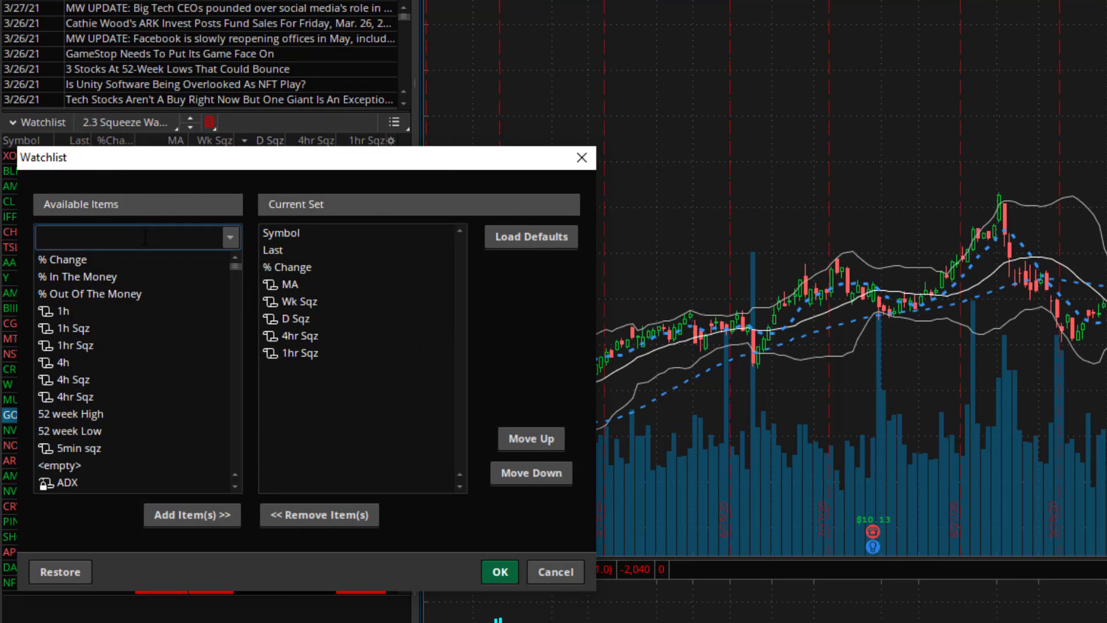
{"action": "type", "text": "custom"}
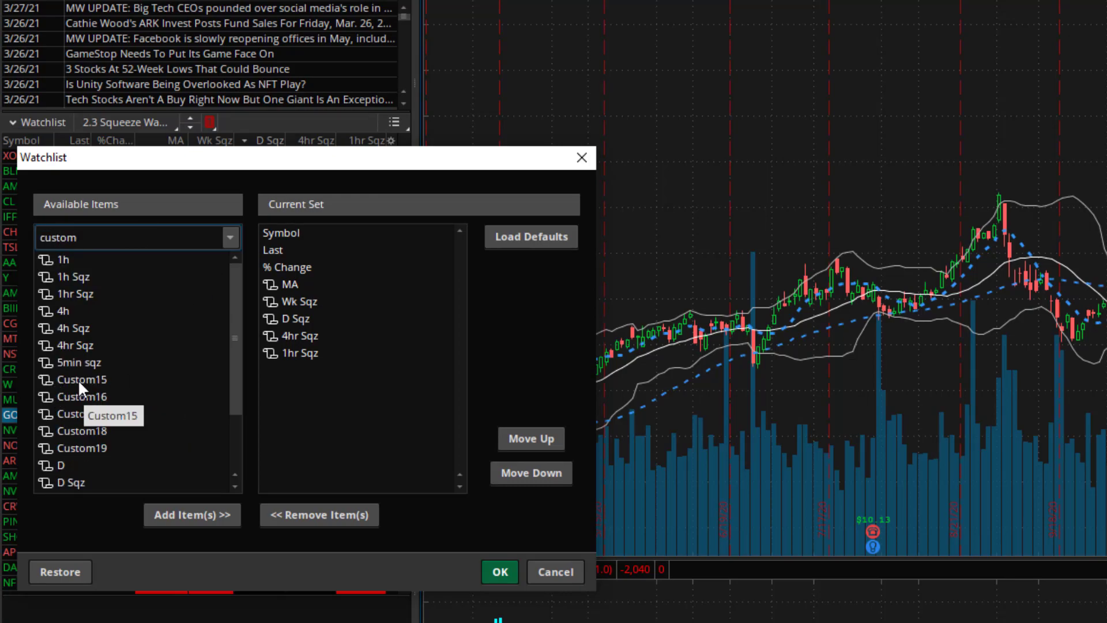
- In the thinkScript Editor, replace Custom15's SimpleMovingAvg() formula with the pasted TTM_Squeeze script
{"action": "double_click", "coordinate": [48, 379]}
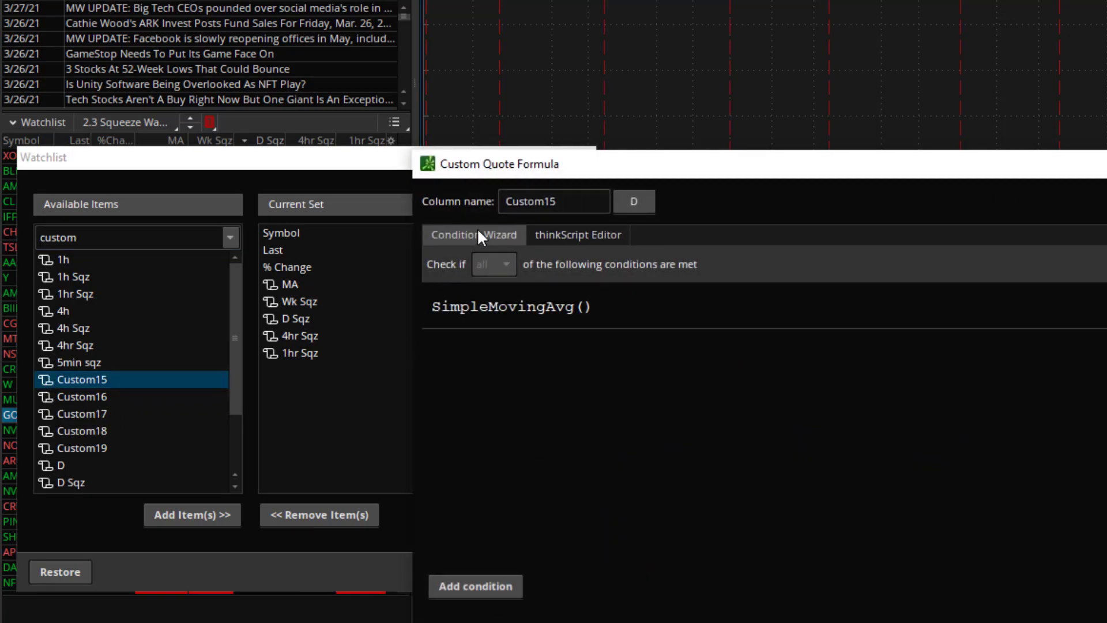
{"action": "left_click", "coordinate": [576, 236]}
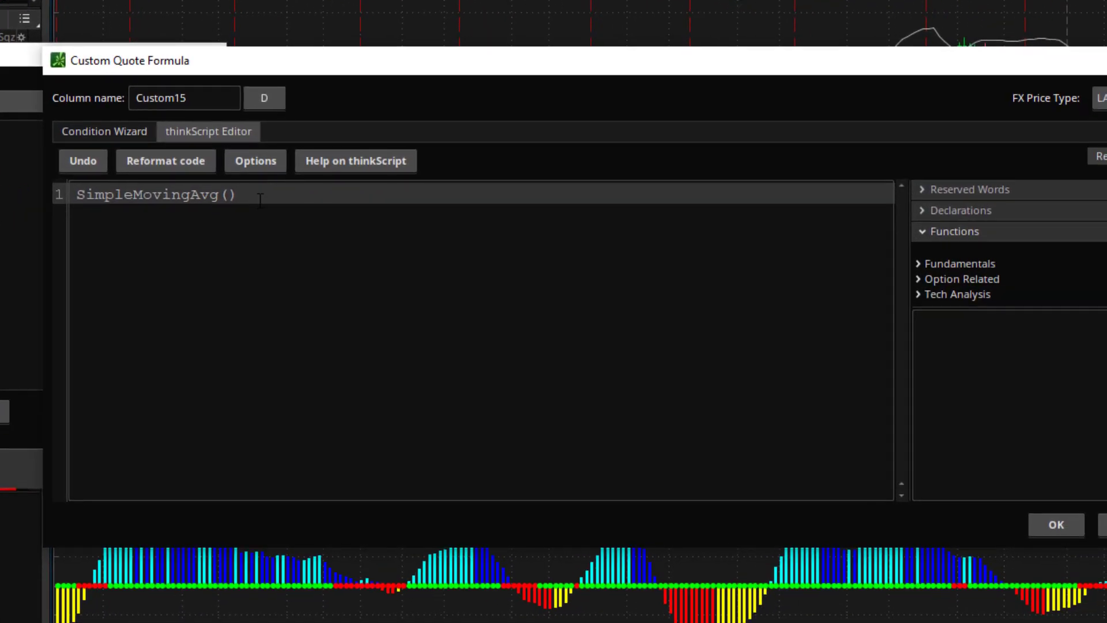
{"action": "left_click", "coordinate": [260, 199]}
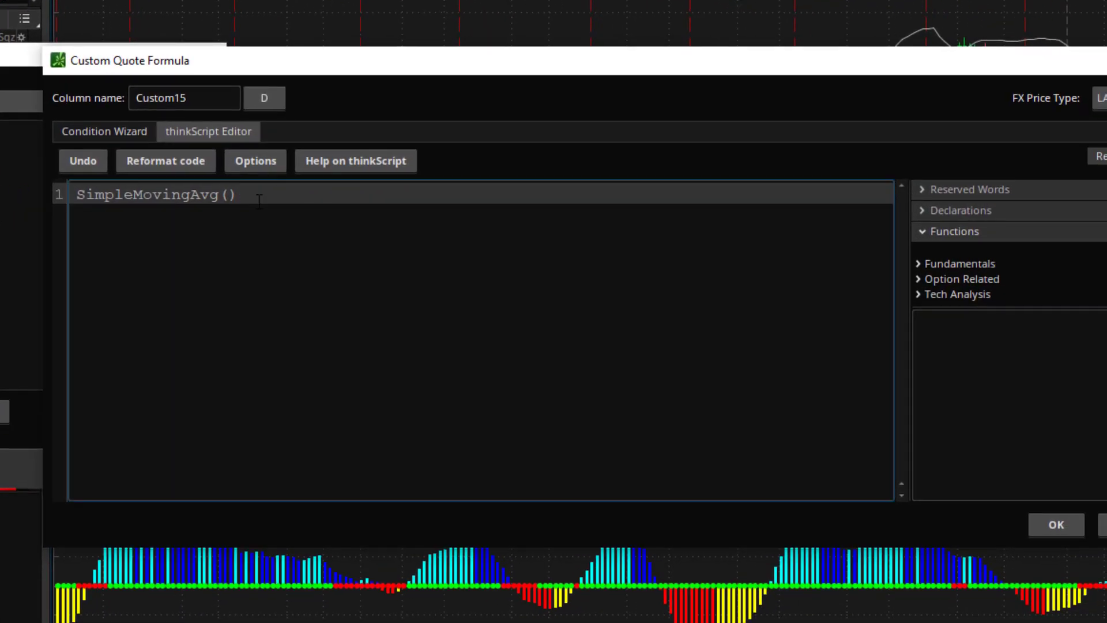
{"action": "key", "text": "BackSpace"}
{"action": "key", "text": "BackSpace"}
{"action": "key", "text": "BackSpace"}
{"action": "key", "text": "BackSpace"}
{"action": "key", "text": "BackSpace"}
{"action": "key", "text": "BackSpace"}
{"action": "key", "text": "BackSpace"}
{"action": "key", "text": "BackSpace"}
{"action": "key", "text": "BackSpace"}
{"action": "key", "text": "BackSpace"}
{"action": "key", "text": "BackSpace"}
{"action": "key", "text": "BackSpace"}
{"action": "key", "text": "BackSpace"}
{"action": "key", "text": "BackSpace"}
{"action": "key", "text": "BackSpace"}
{"action": "key", "text": "BackSpace"}
{"action": "key", "text": "BackSpace"}
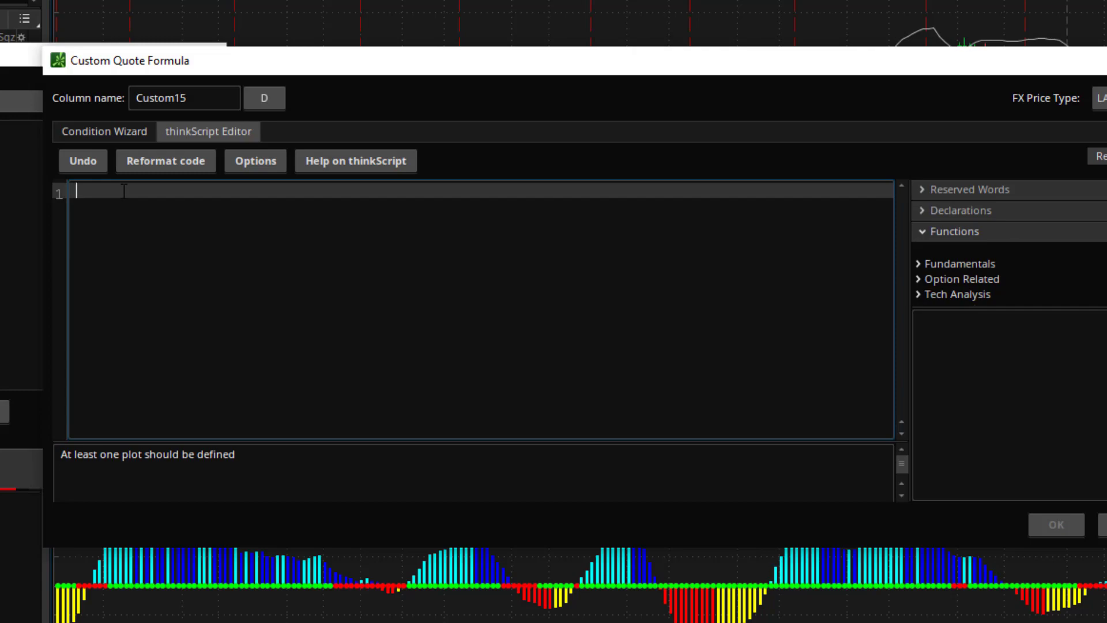
{"action": "type", "text": "def squeeze = if TTM_Squeeze().SqueezeAlert == 0 then 1 else 0; def sumSqueeze = Sum(squeeze, 10); def squeezeFired = if TTM_Squeeze().SqueezeAlert[1] == 0 and TTM_Squeeze().SqueezeAlert == 1 then 1 else 0;  AddLabel (squeezeFired, \"FIRED\", color.black); AddLabel (squeeze, +sumSqueeze, color.white); AddLabel (!squeezeFired and !squeeze, \" \", color.black);  AssignBackgroundColor (if squeezeFired then color.green else if squeeze then color.red else color.black);"}
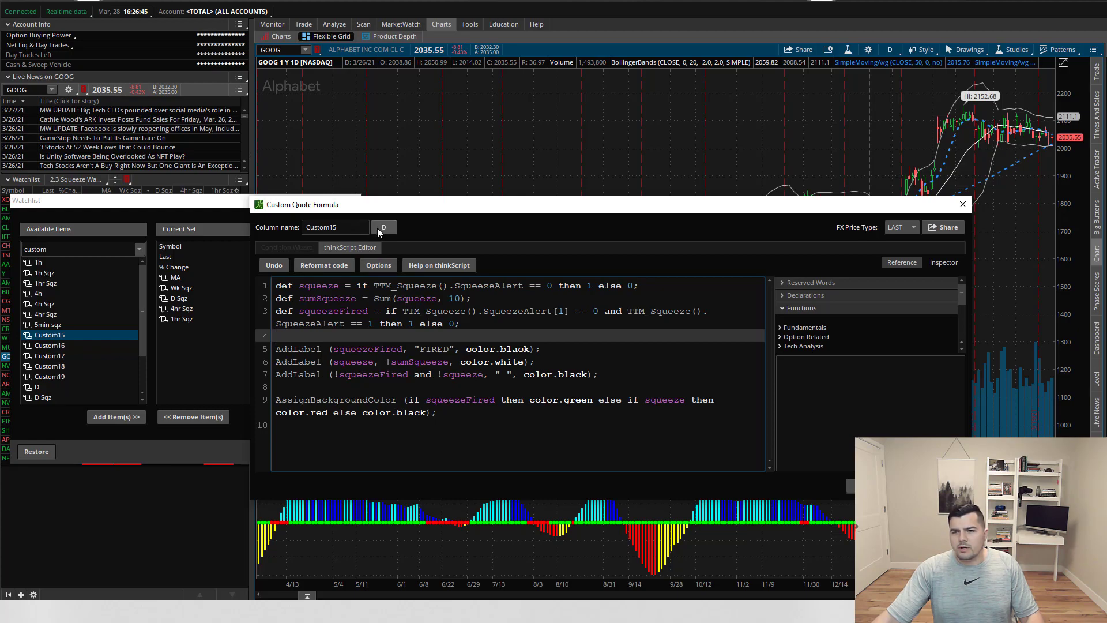
- Set Custom15's aggregation to 30 Min and rename the column from Custom15 to '30min sqz'
{"action": "left_click", "coordinate": [378, 229]}
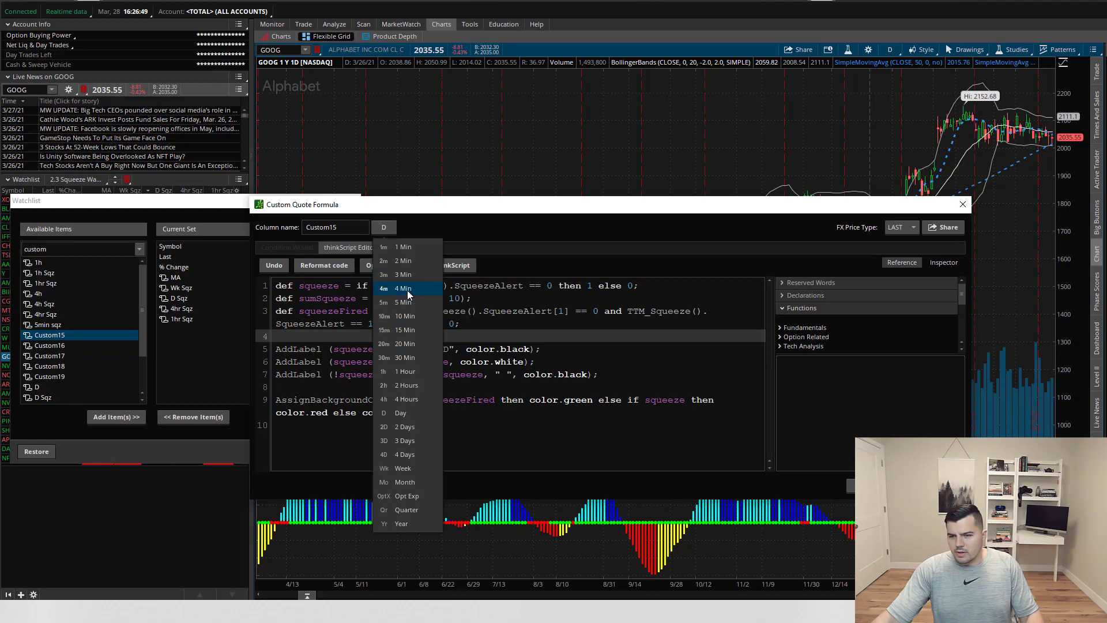
{"action": "left_click", "coordinate": [405, 358]}
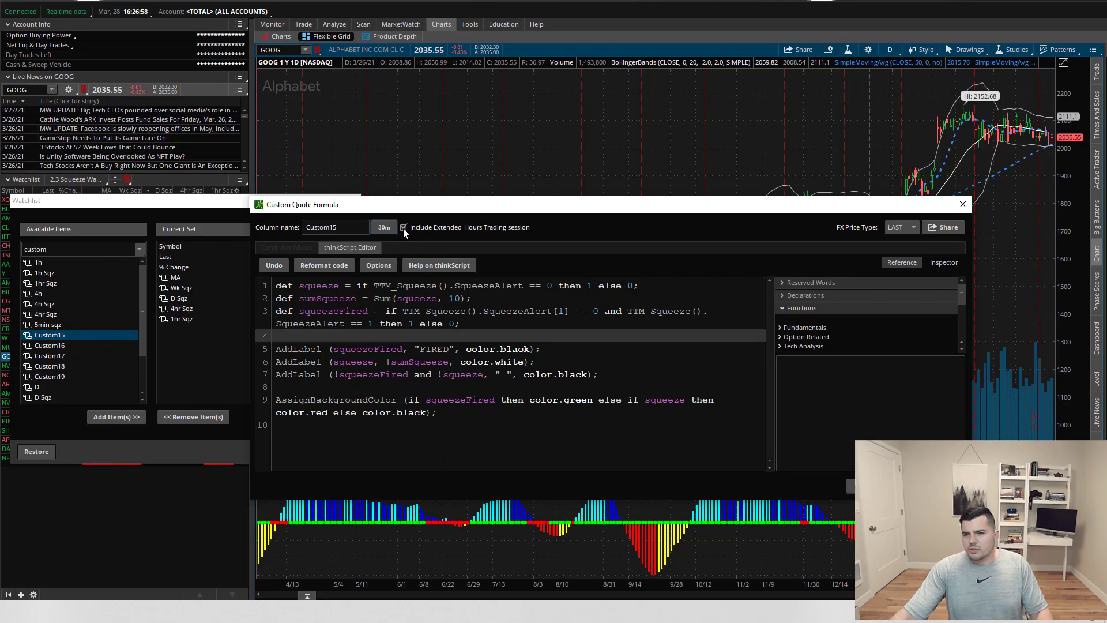
{"action": "left_click", "coordinate": [341, 228]}
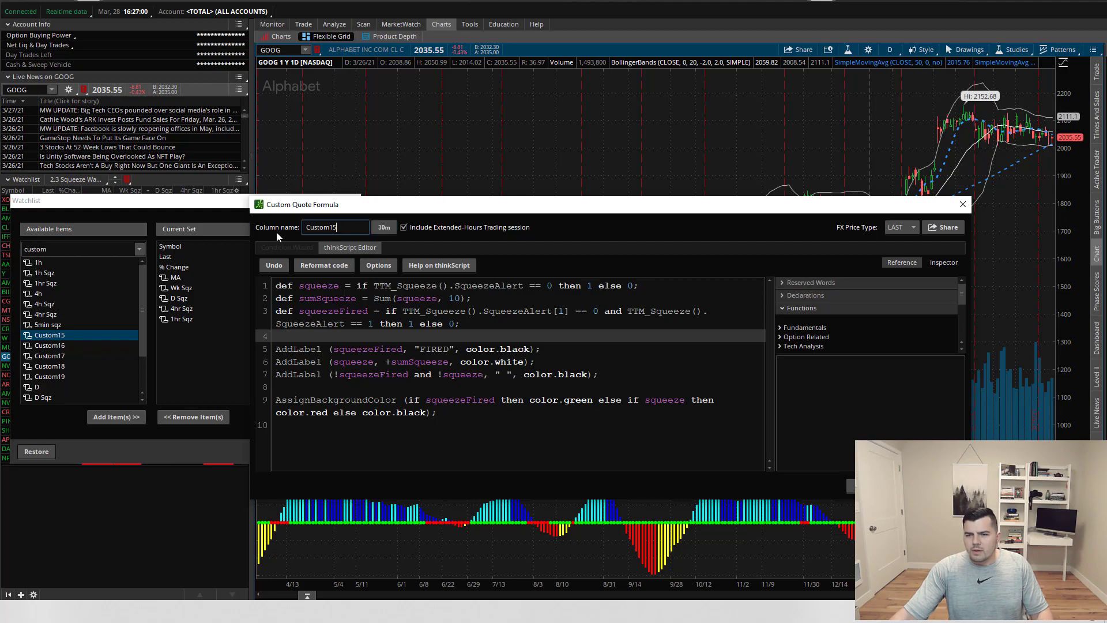
{"action": "key", "text": "BackSpace"}
{"action": "key", "text": "BackSpace"}
{"action": "key", "text": "BackSpace"}
{"action": "key", "text": "BackSpace"}
{"action": "key", "text": "BackSpace"}
{"action": "key", "text": "BackSpace"}
{"action": "key", "text": "BackSpace"}
{"action": "key", "text": "BackSpace"}
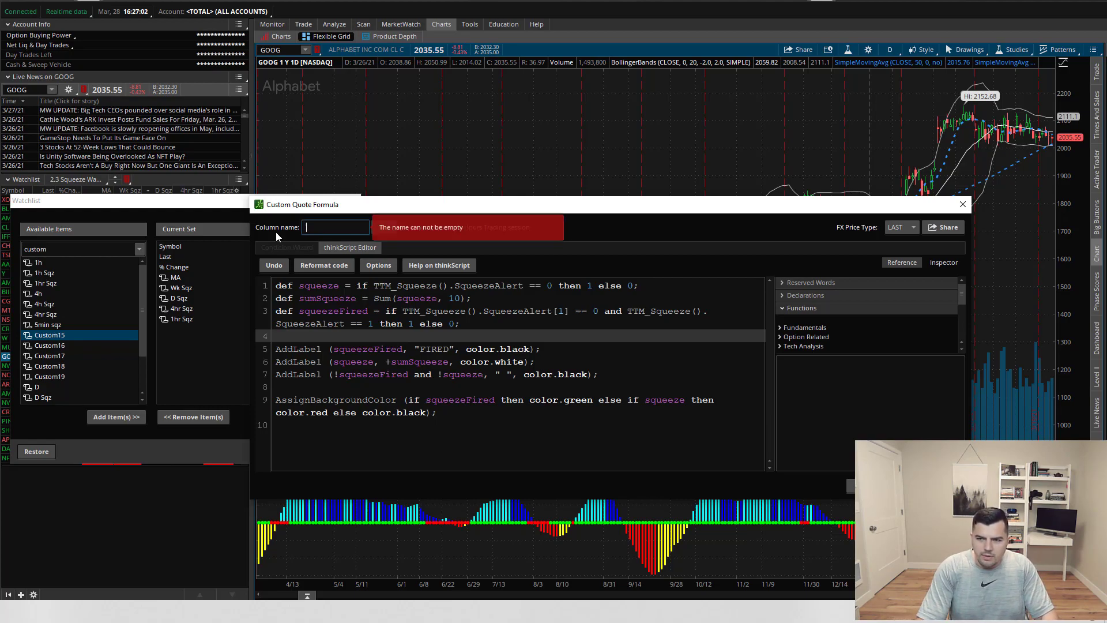
{"action": "type", "text": "30m"}
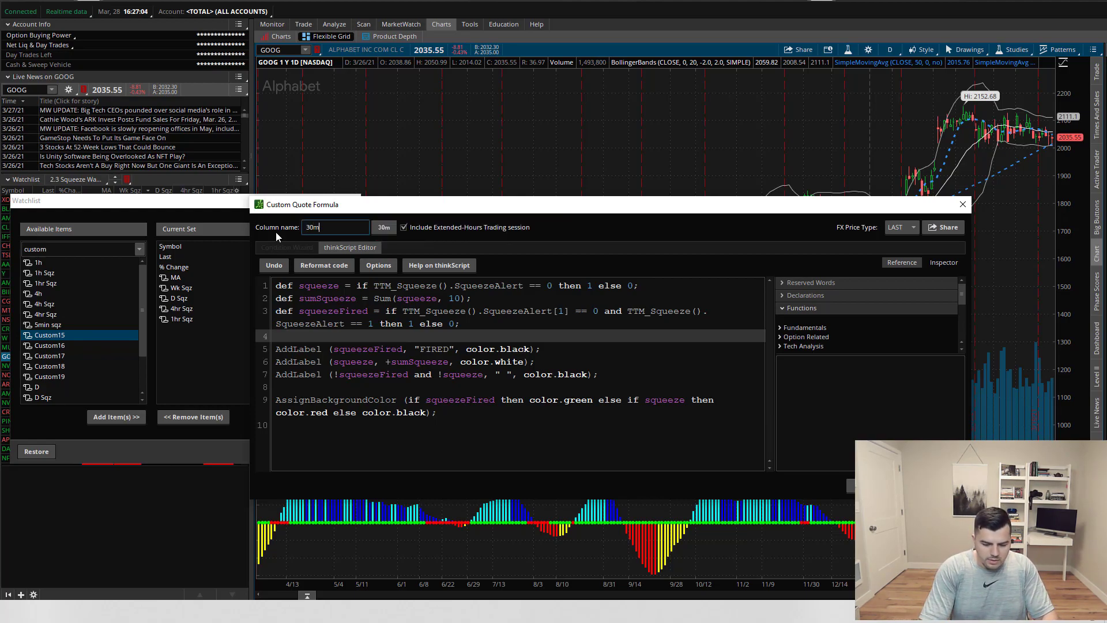
{"action": "type", "text": "in sqz"}
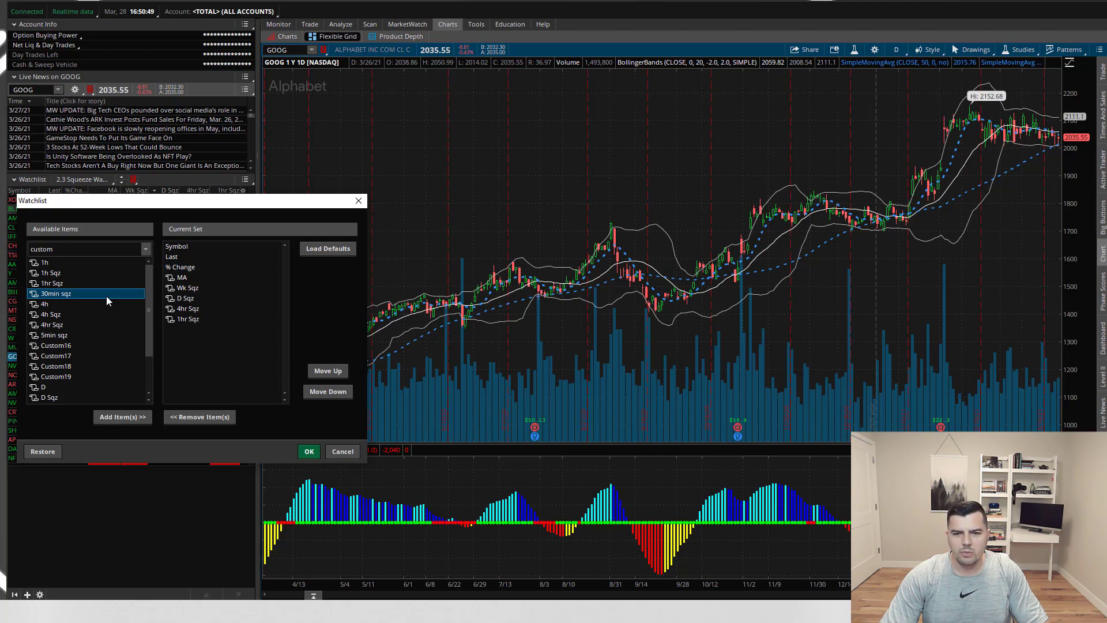
- Add the saved '30min sqz' column from Available Items to the end of the current set
{"action": "double_click", "coordinate": [106, 296]}
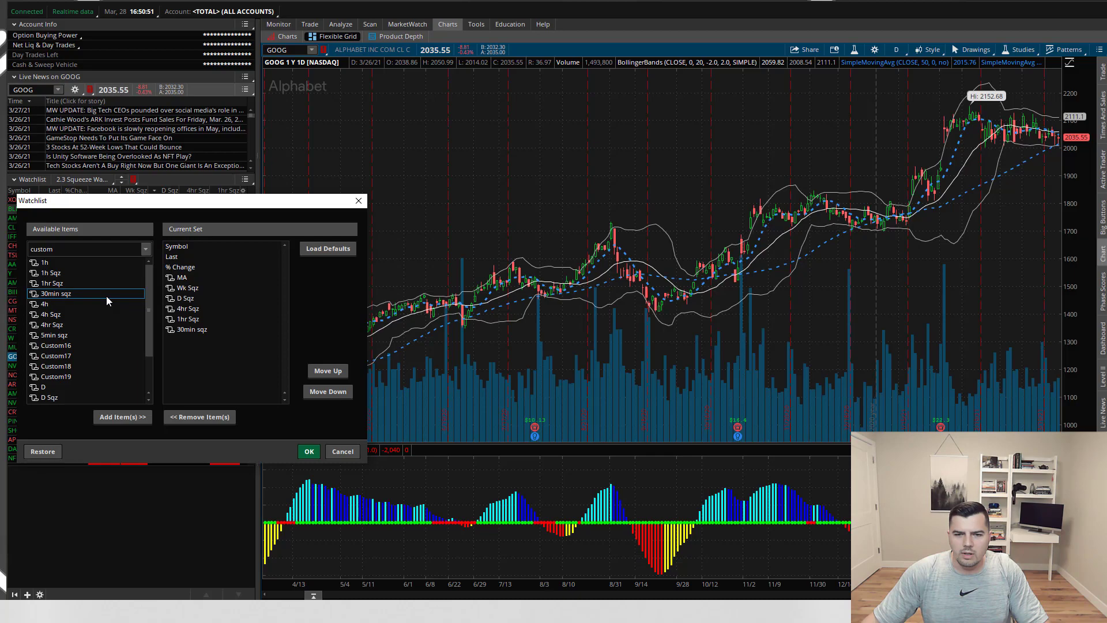